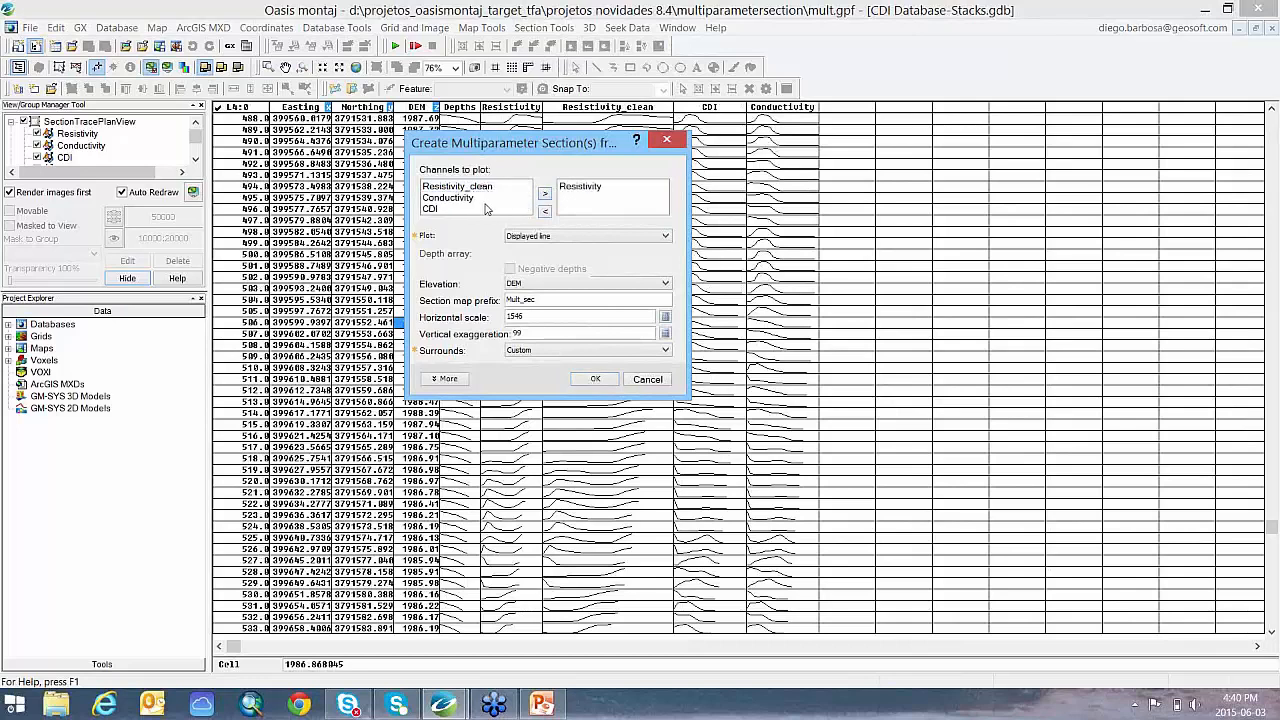
# Add the Conductivity and CDI channels to the multiparameter section, and choose the displayed line with custom surrounds
pyautogui.click(544, 194)
pyautogui.click(436, 199)
pyautogui.click(544, 194)
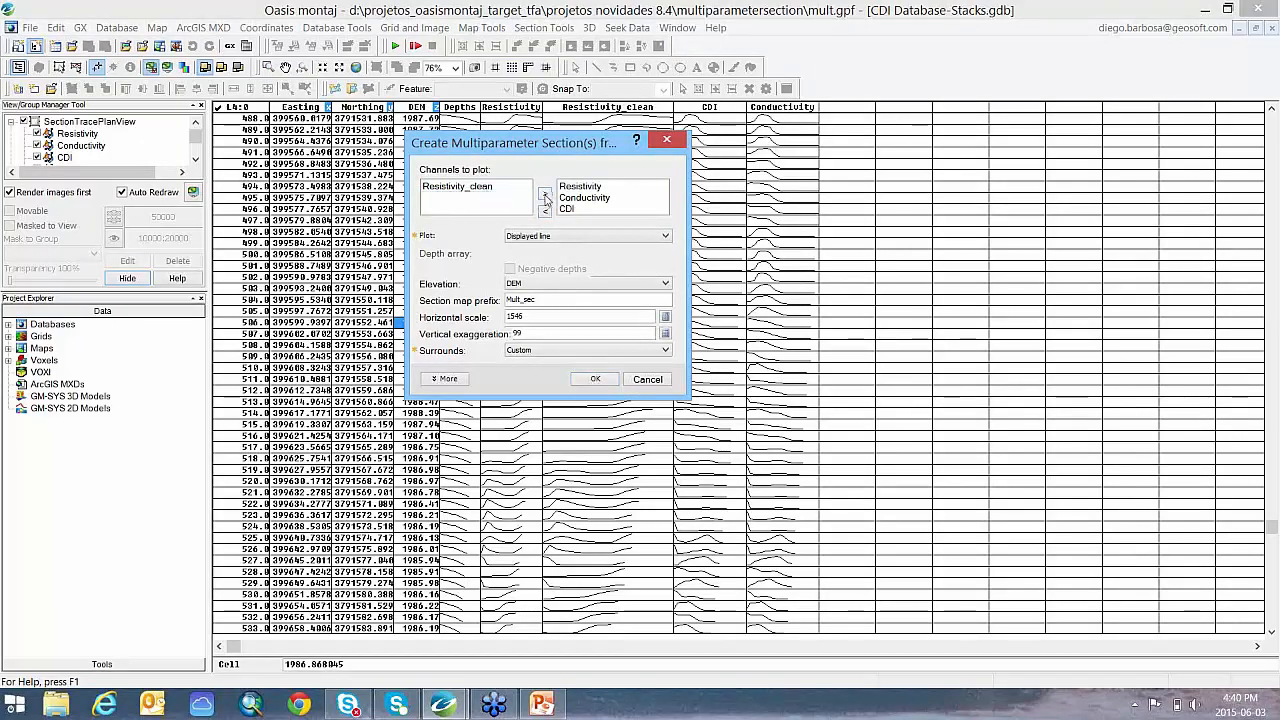
pyautogui.click(569, 236)
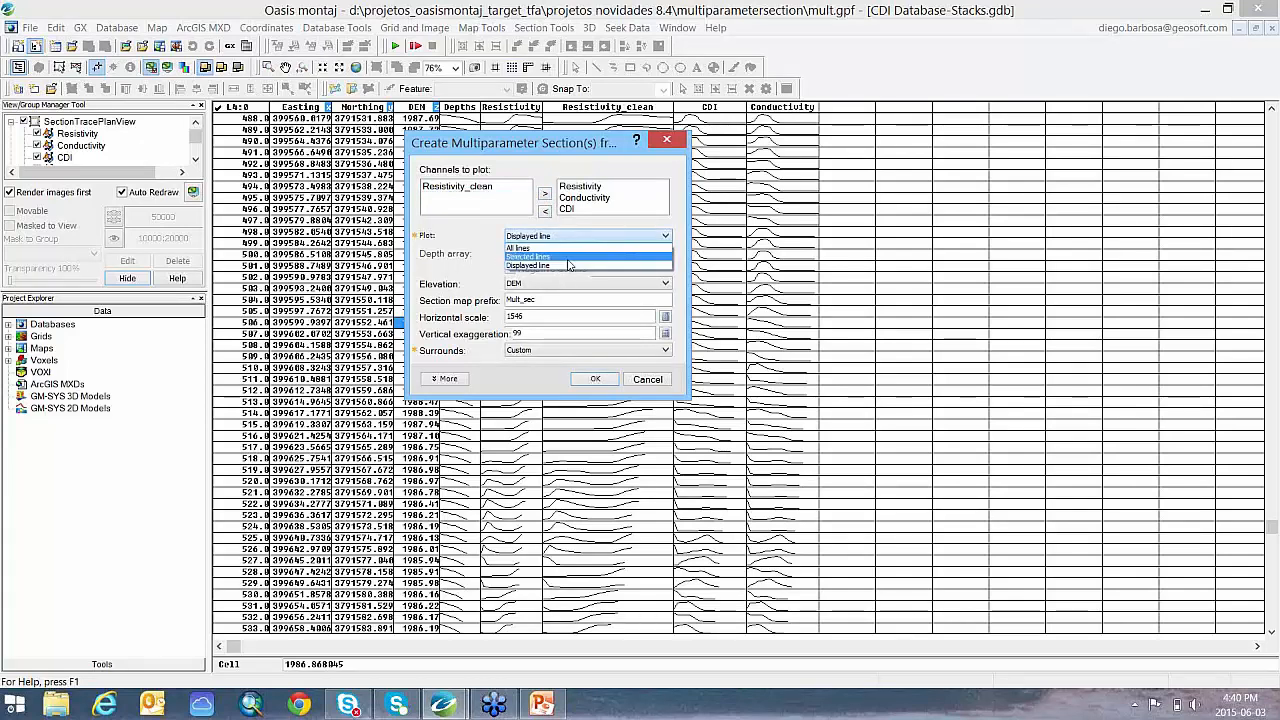
pyautogui.click(515, 265)
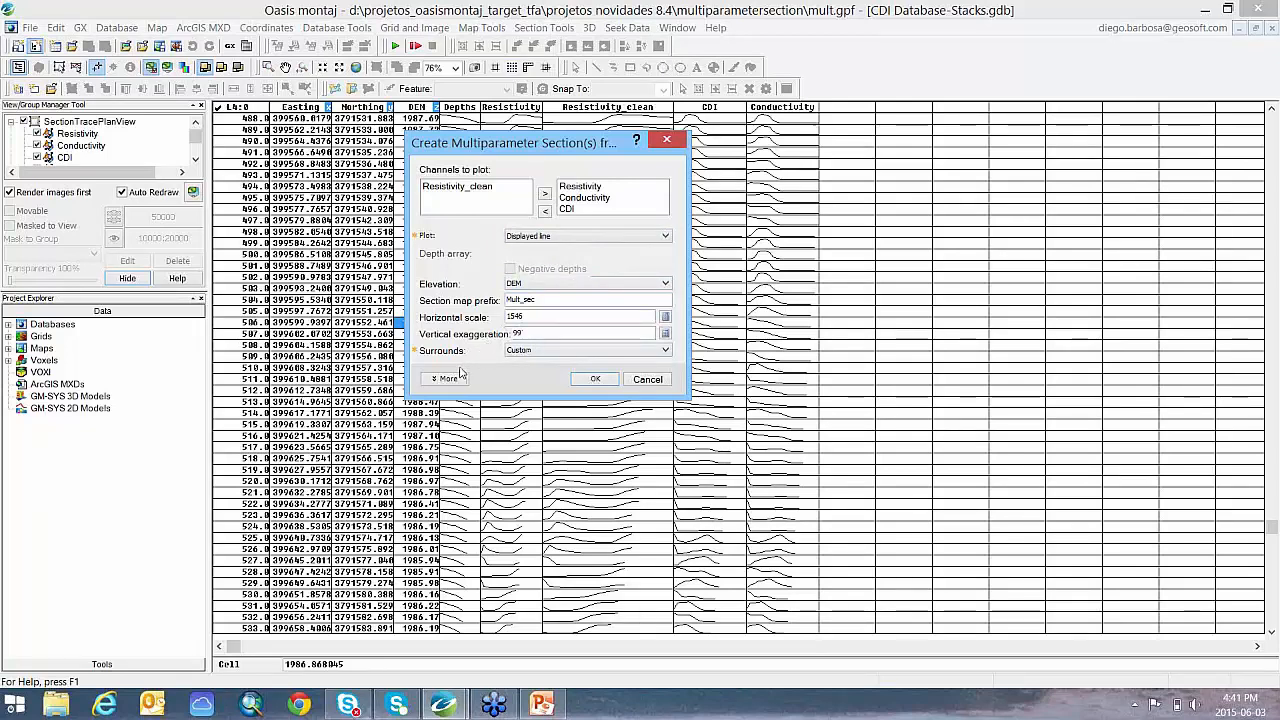
pyautogui.click(535, 354)
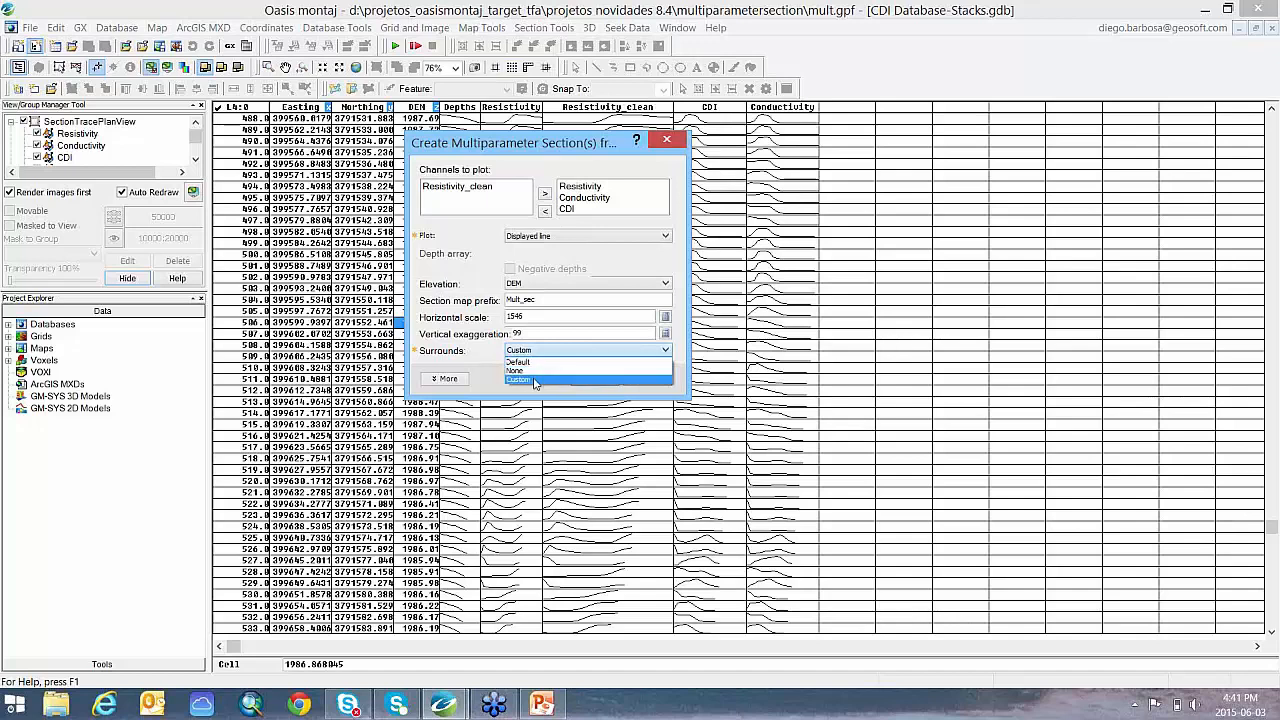
pyautogui.click(535, 380)
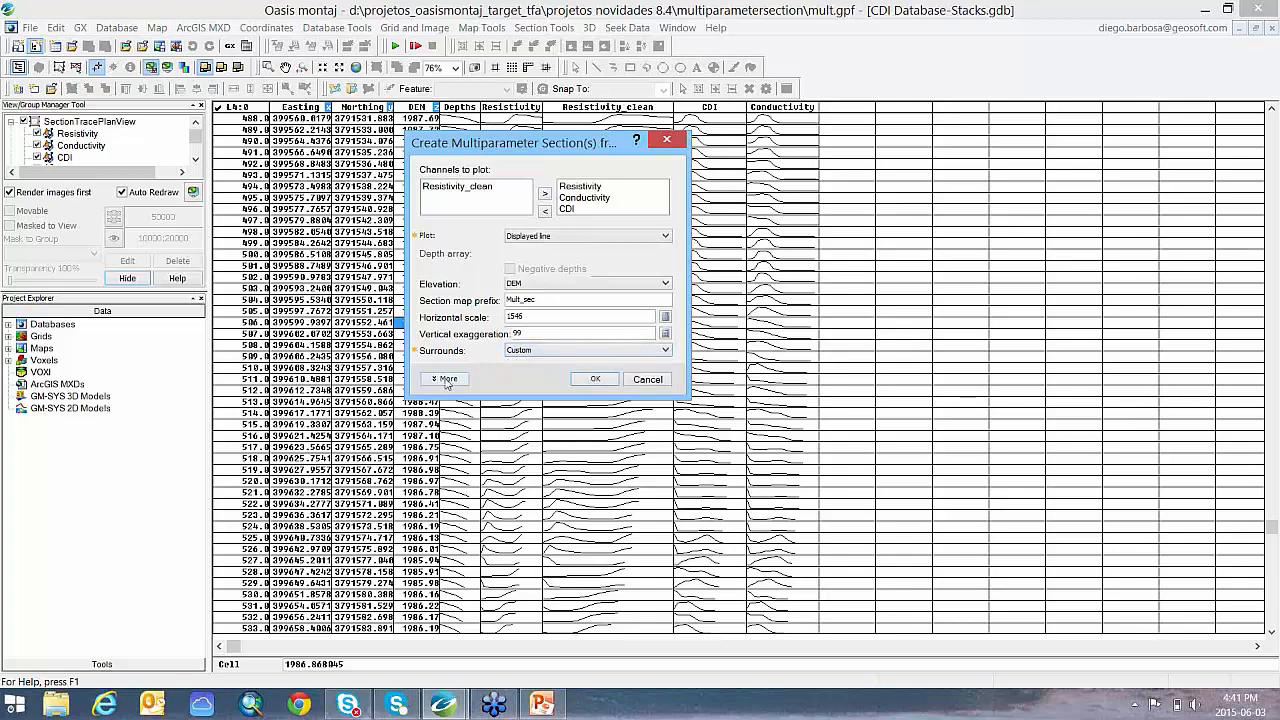
# Expand the additional section options and fill in the default horizontal and elevation extents
pyautogui.click(446, 380)
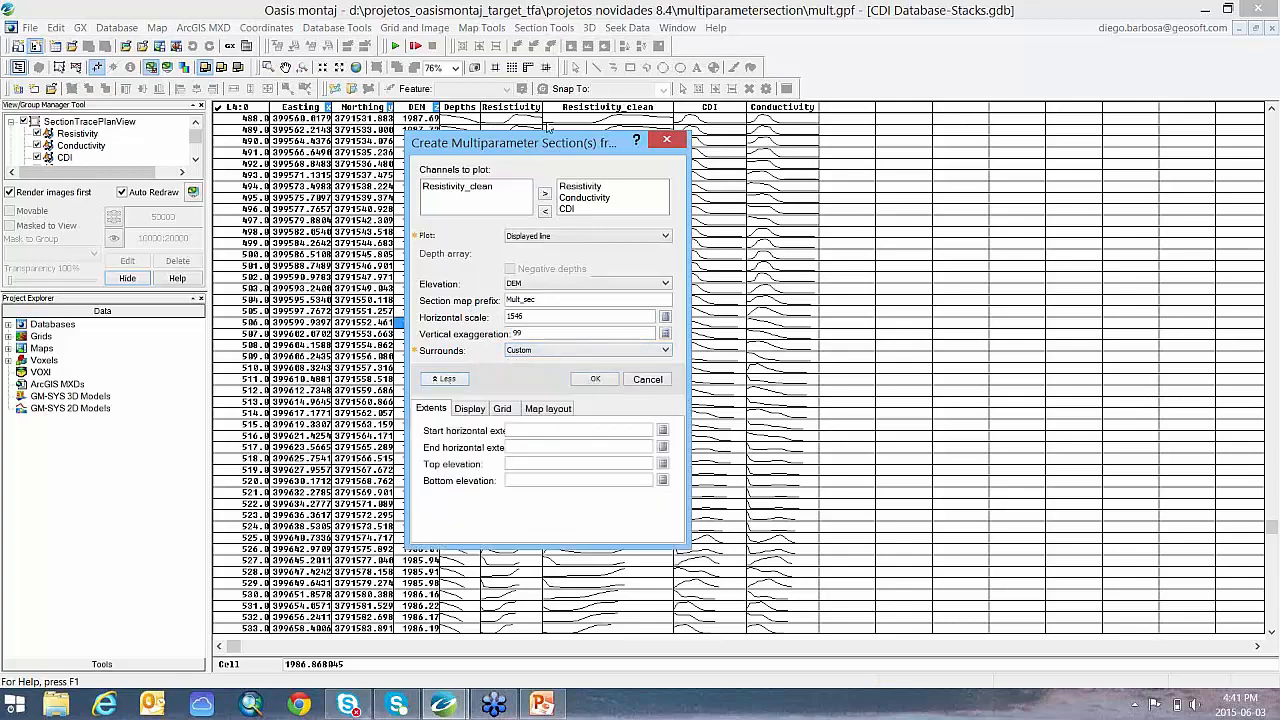
pyautogui.moveTo(543, 141); pyautogui.dragTo(581, 77)
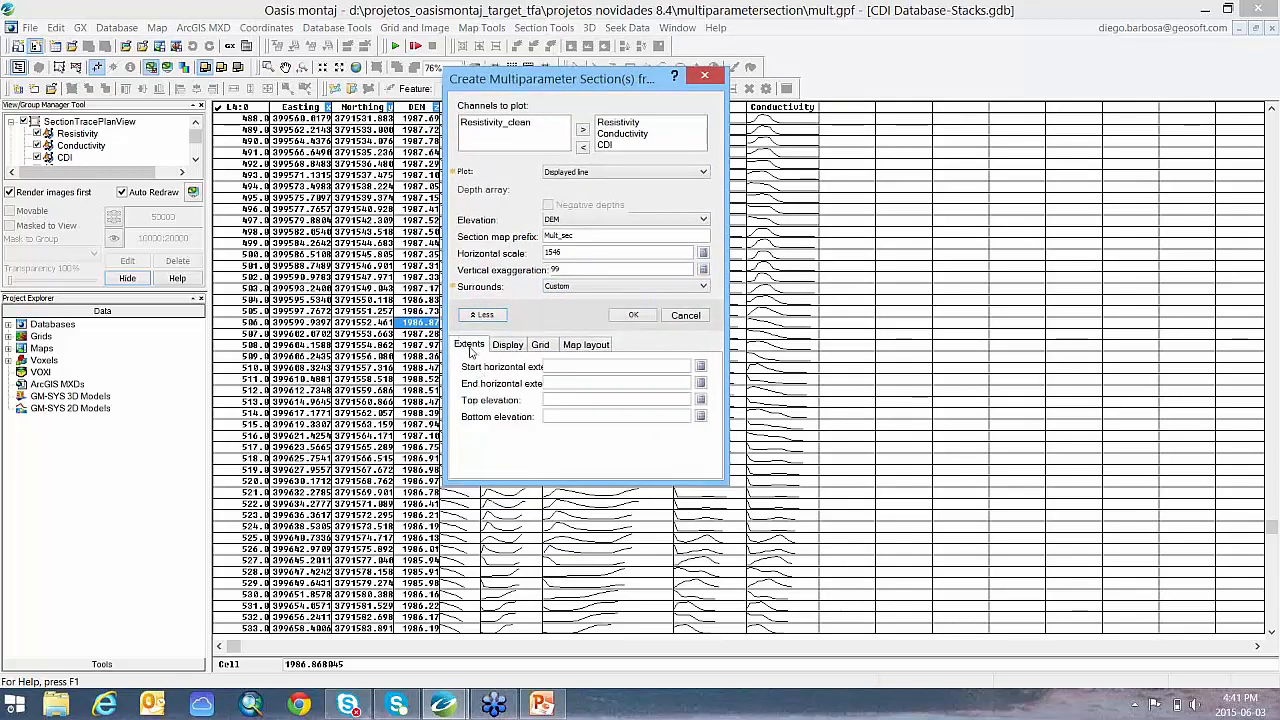
pyautogui.click(699, 386)
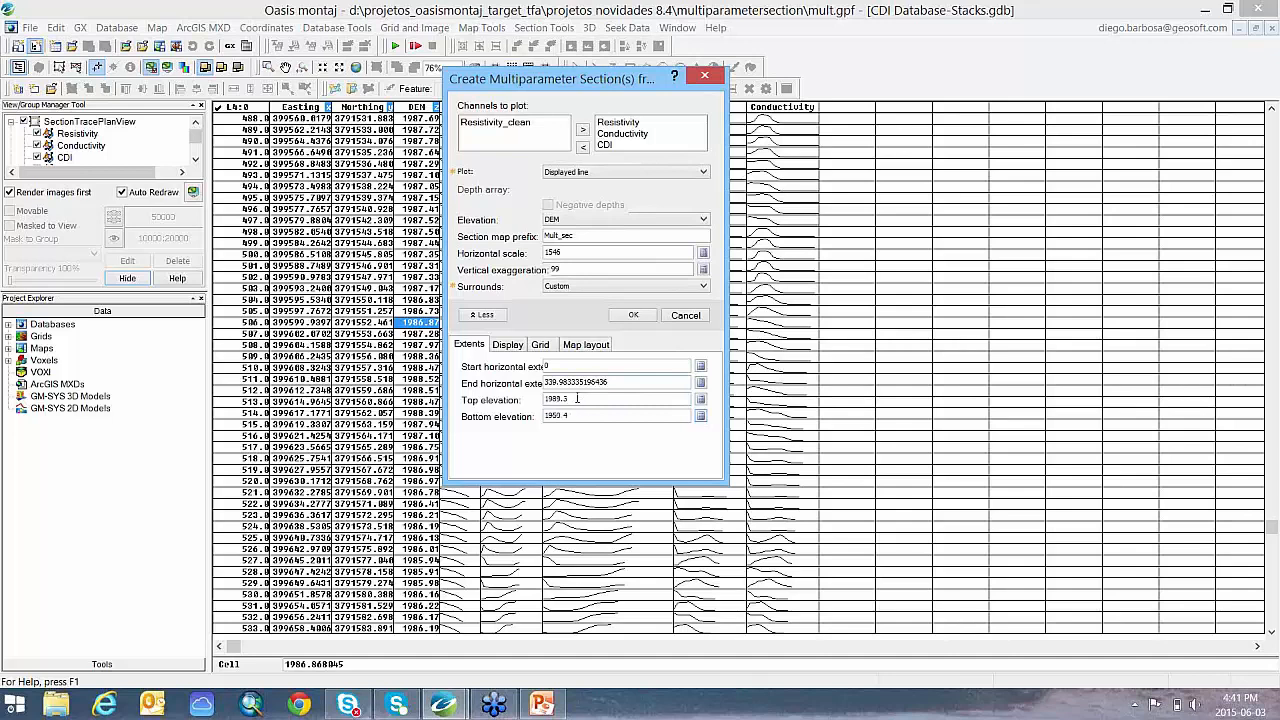
# Show the section's colour display settings and switch their channel to Conductivity
pyautogui.click(505, 344)
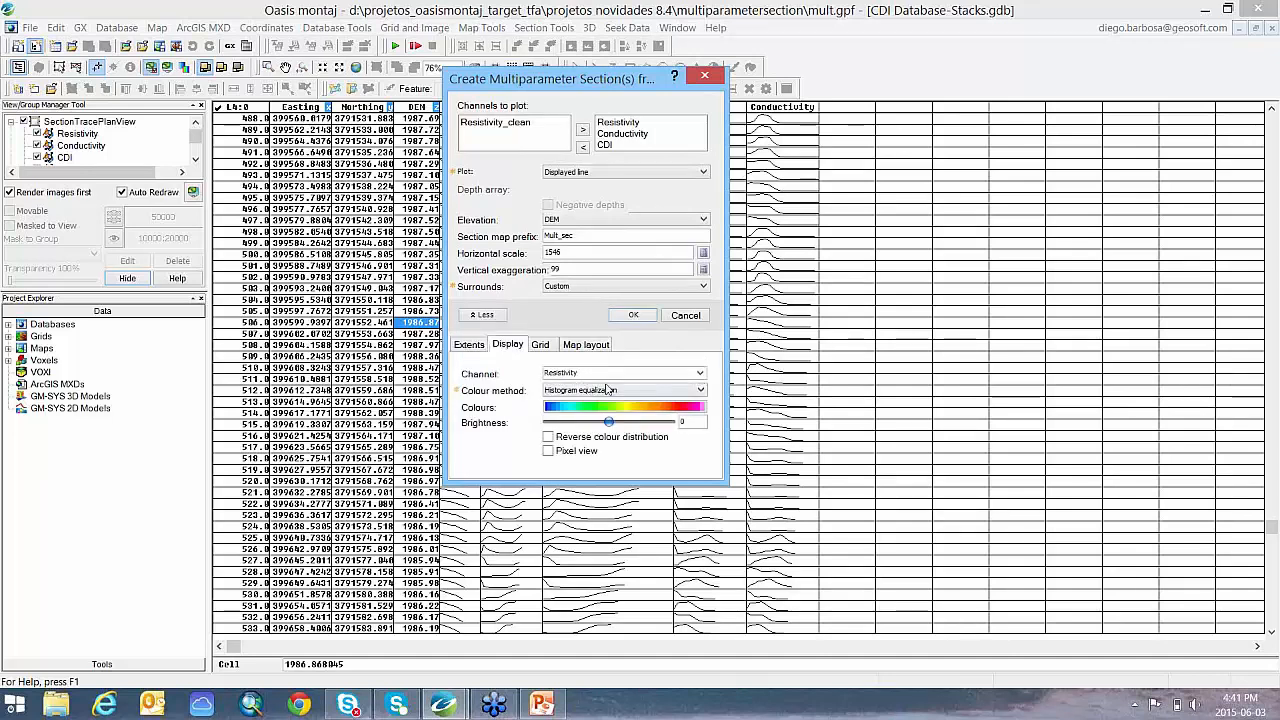
pyautogui.click(666, 374)
pyautogui.click(700, 374)
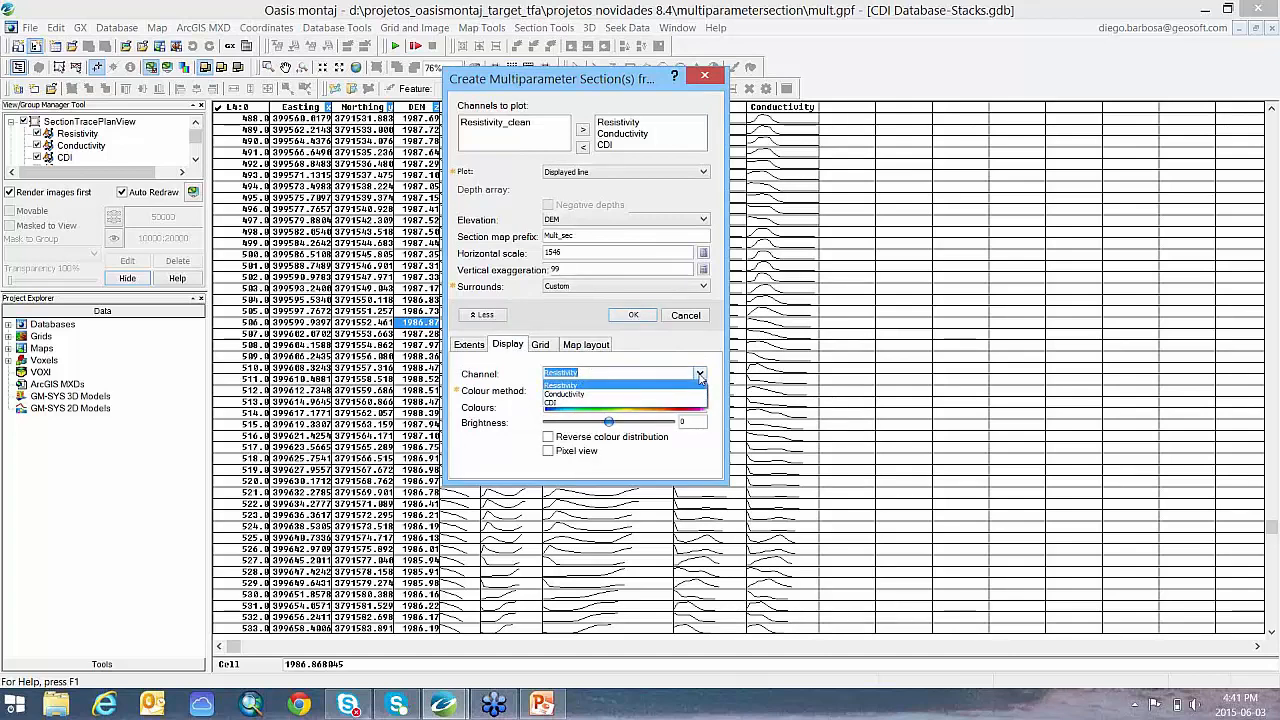
pyautogui.click(700, 375)
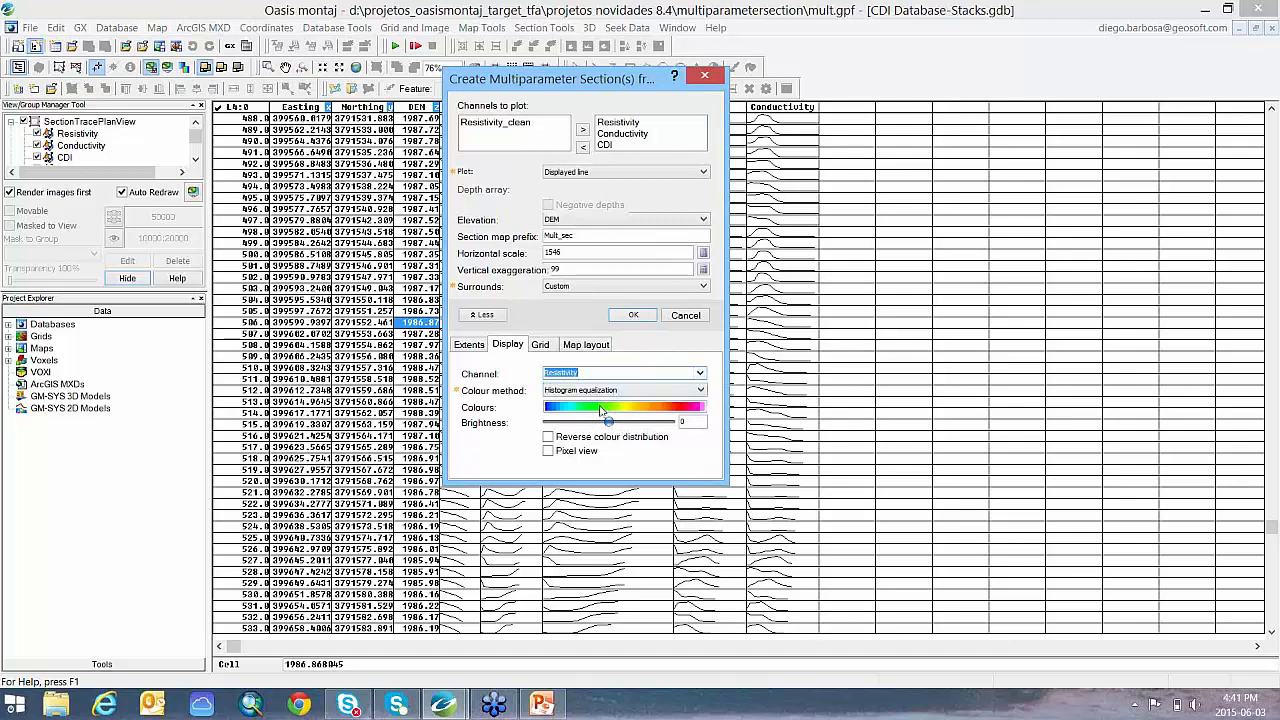
pyautogui.click(700, 374)
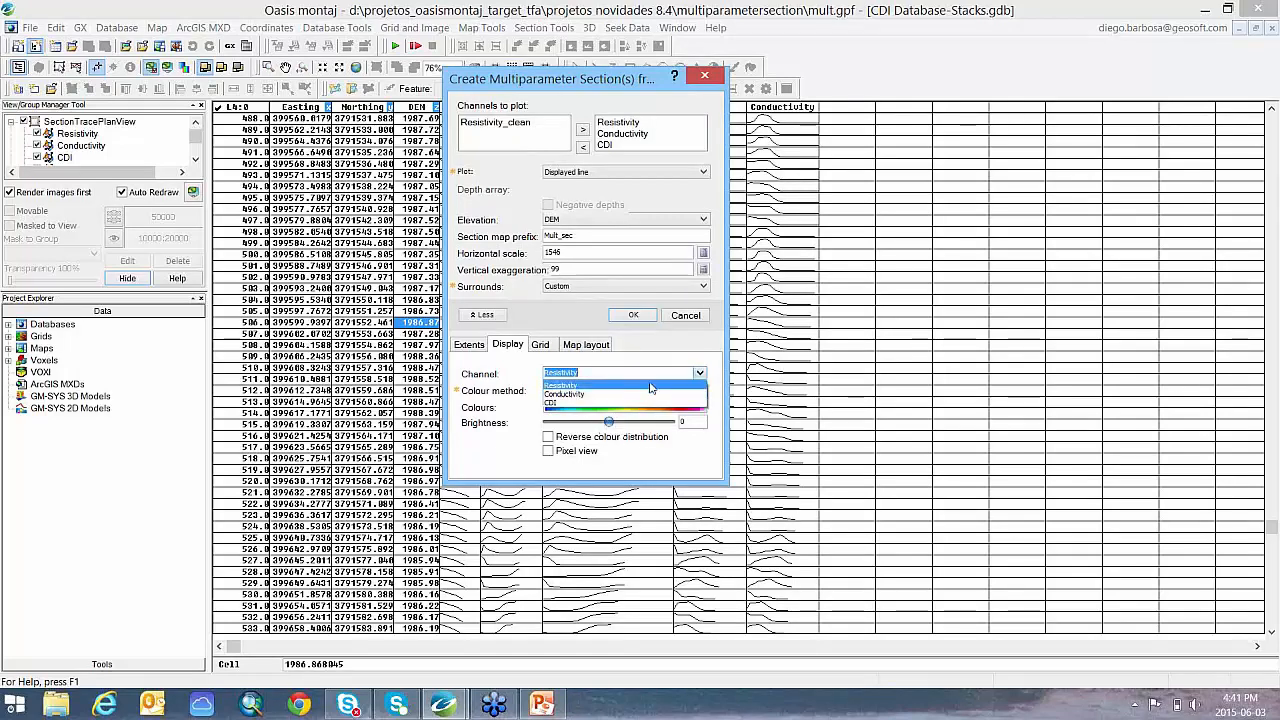
pyautogui.click(590, 394)
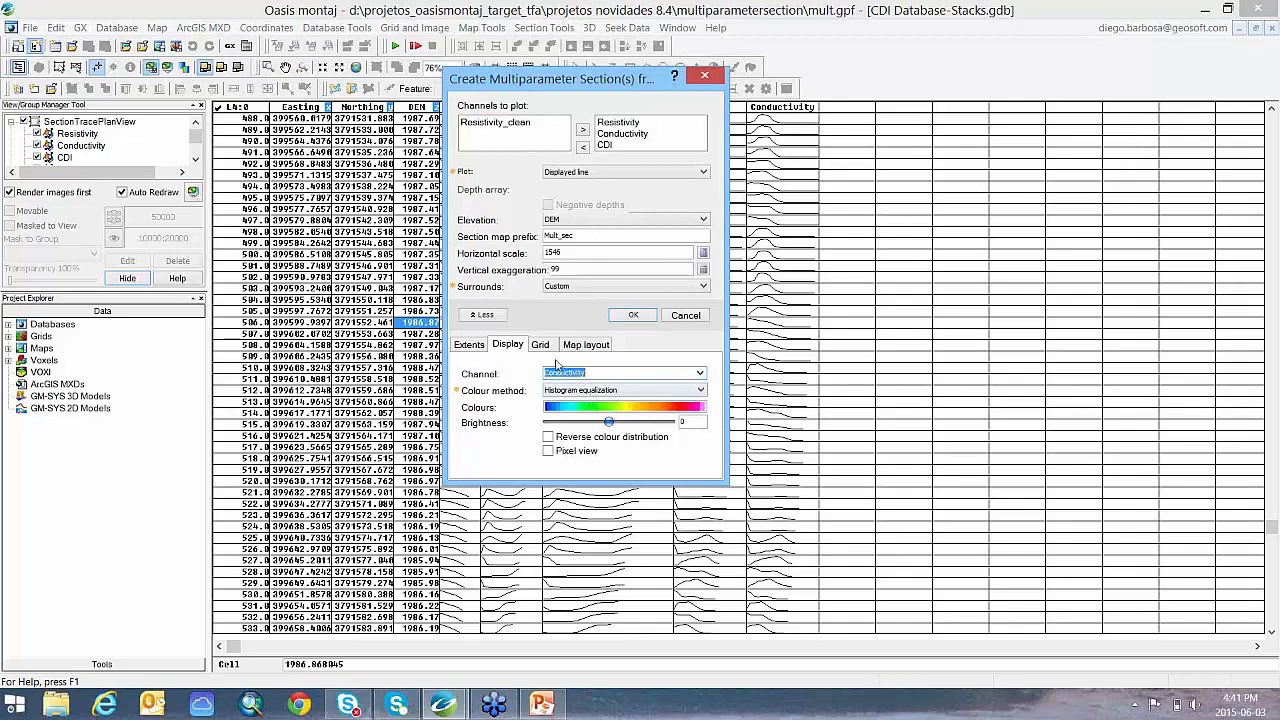
# Review the gridding display methods and map layout settings, and cancel the section creation
pyautogui.click(538, 345)
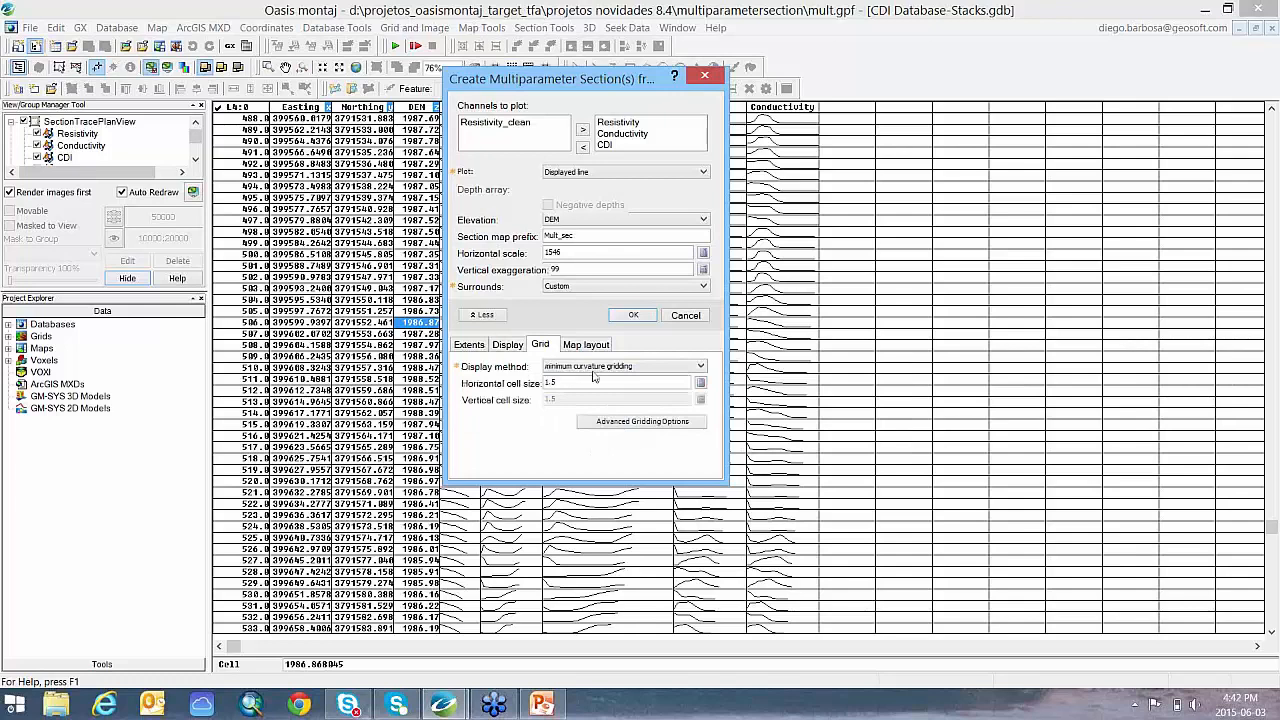
pyautogui.click(638, 368)
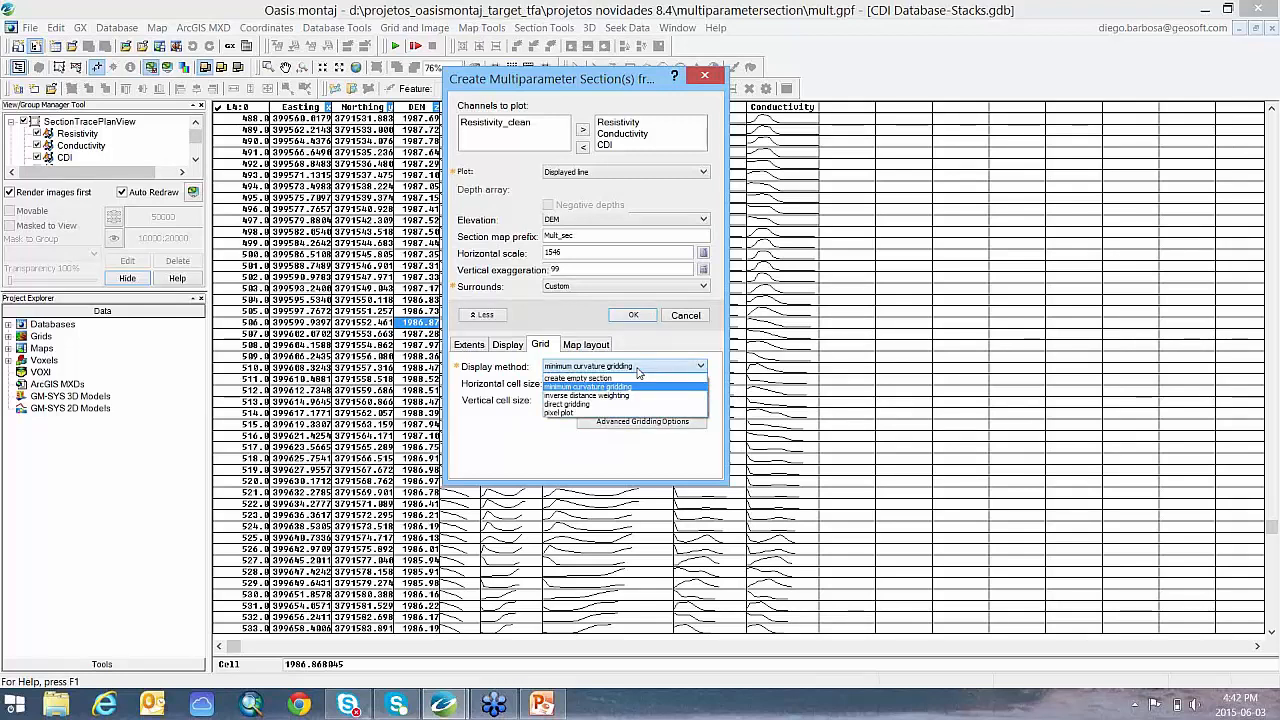
pyautogui.click(638, 368)
pyautogui.click(588, 345)
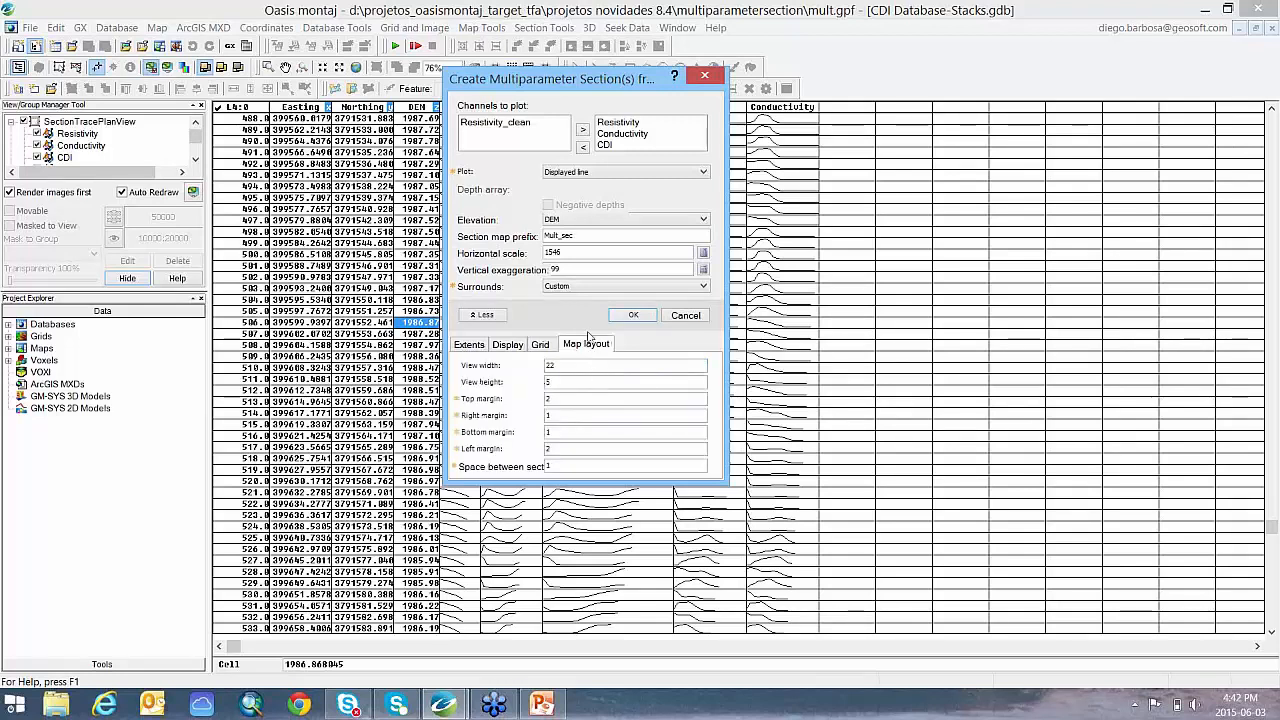
pyautogui.click(686, 316)
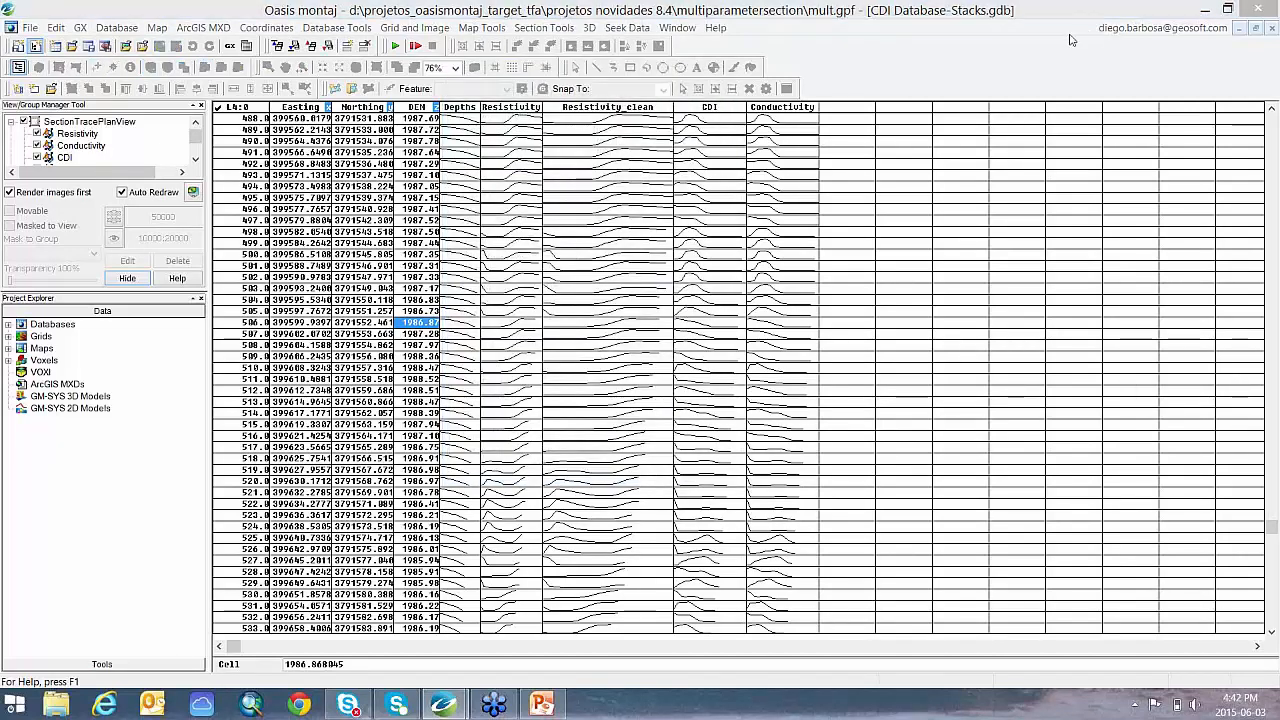
# View the existing L1 and L4 multiparameter section maps one after the other at full size
pyautogui.click(1238, 36)
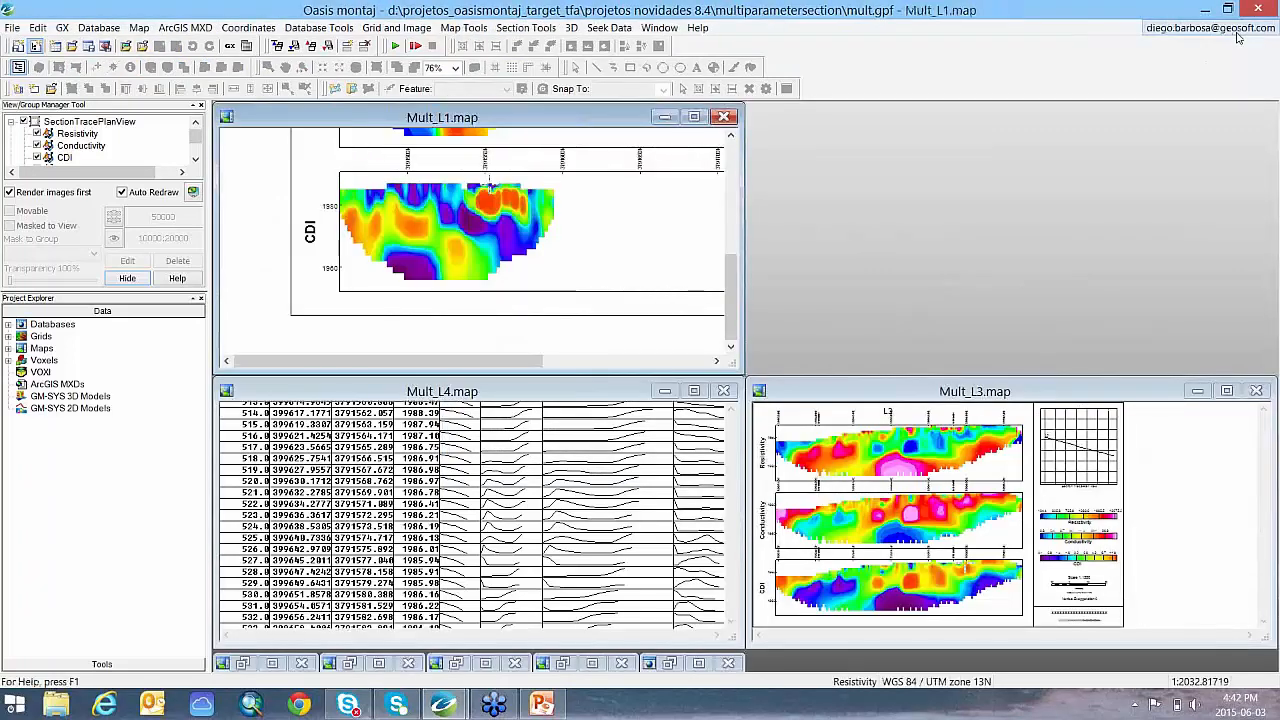
pyautogui.click(694, 117)
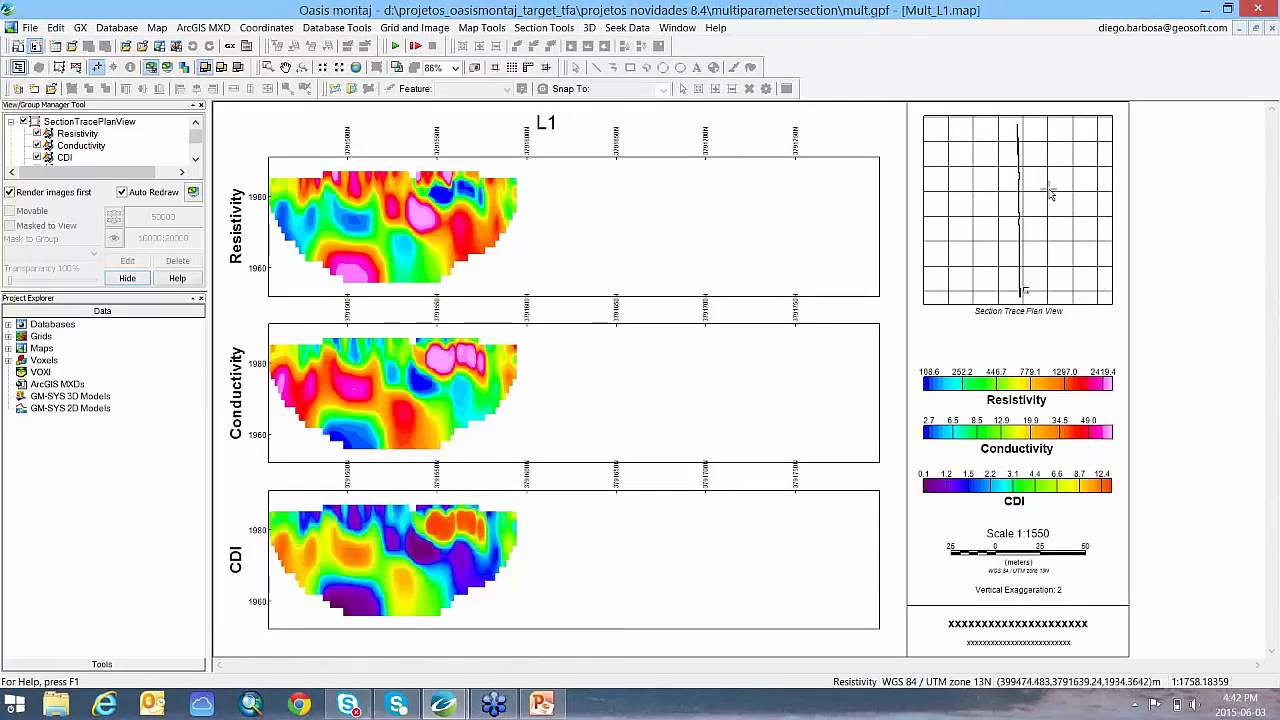
pyautogui.click(1239, 30)
pyautogui.doubleClick(630, 391)
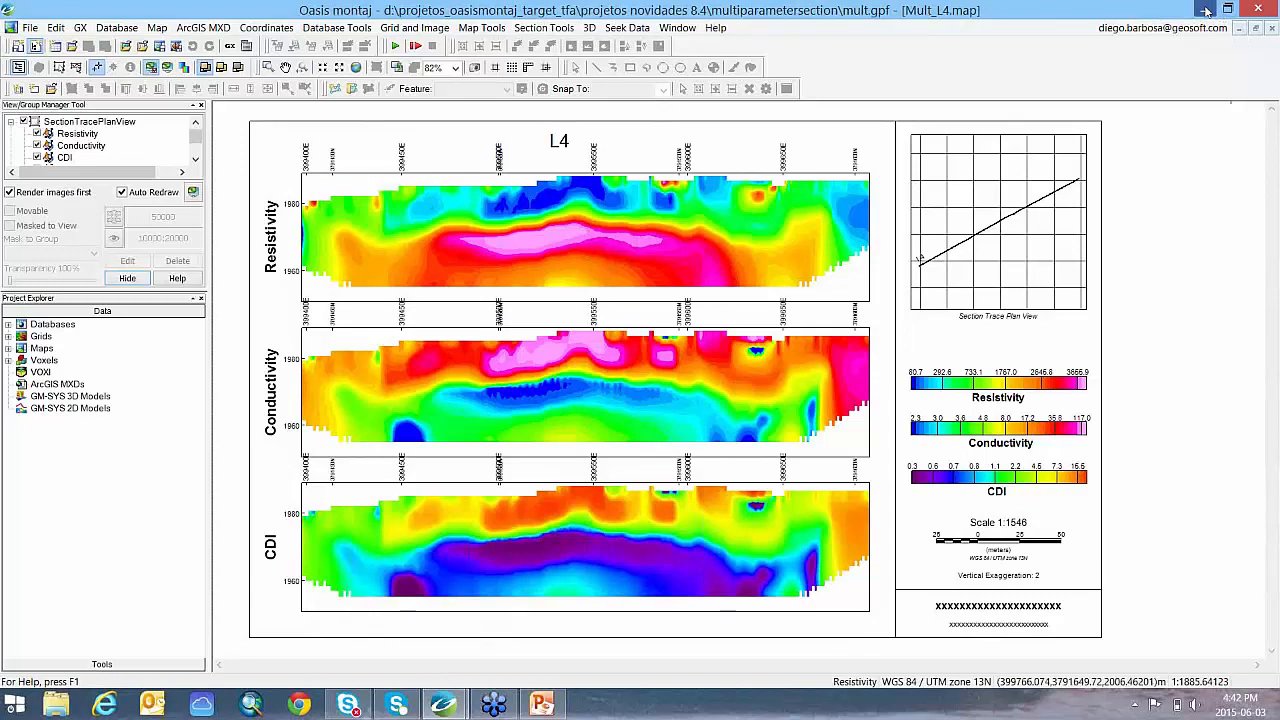
# Switch to the Oasis montaj window with the Salt_Dome_L21 model and save the changes to its open documents
pyautogui.click(1207, 9)
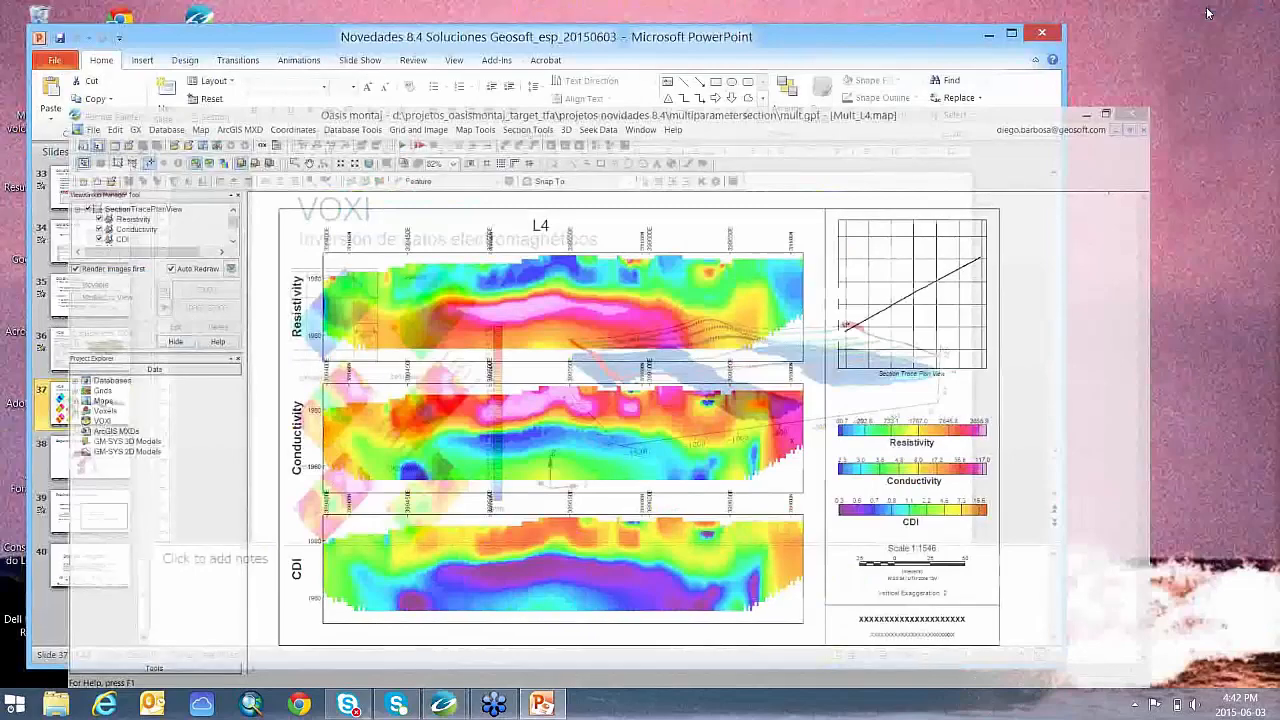
pyautogui.moveTo(443, 704)
pyautogui.click(390, 625)
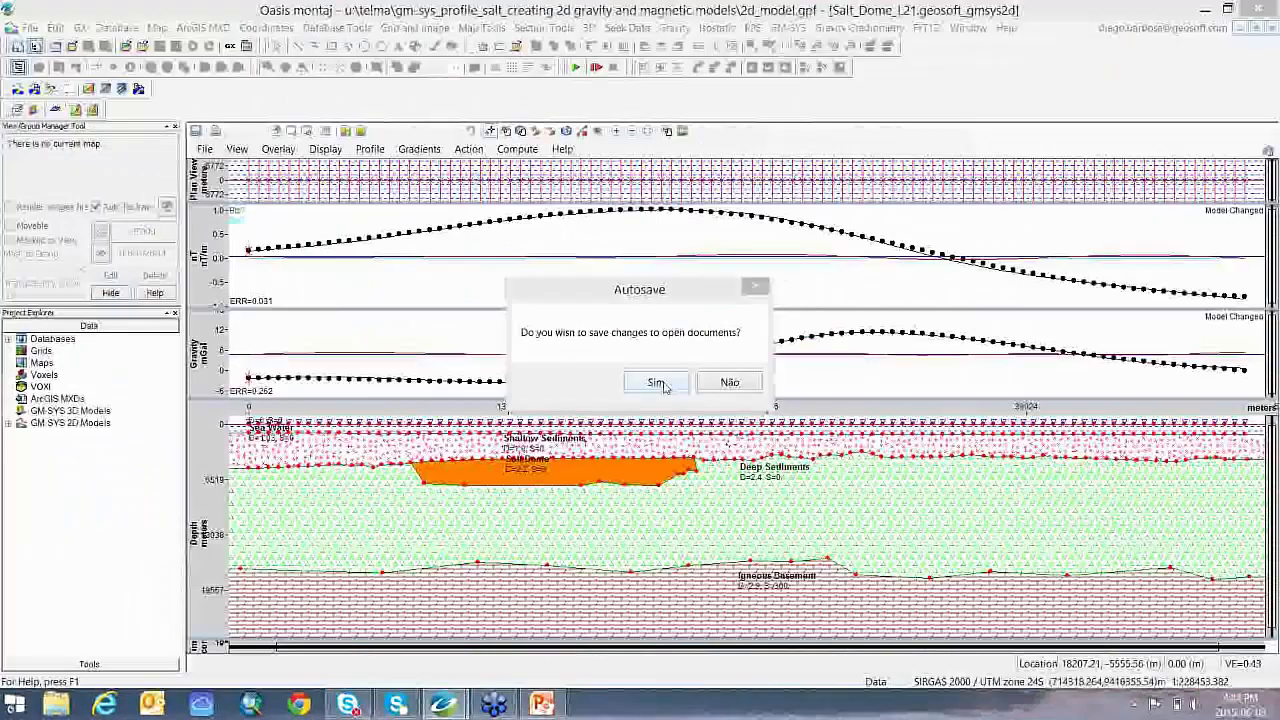
pyautogui.click(664, 387)
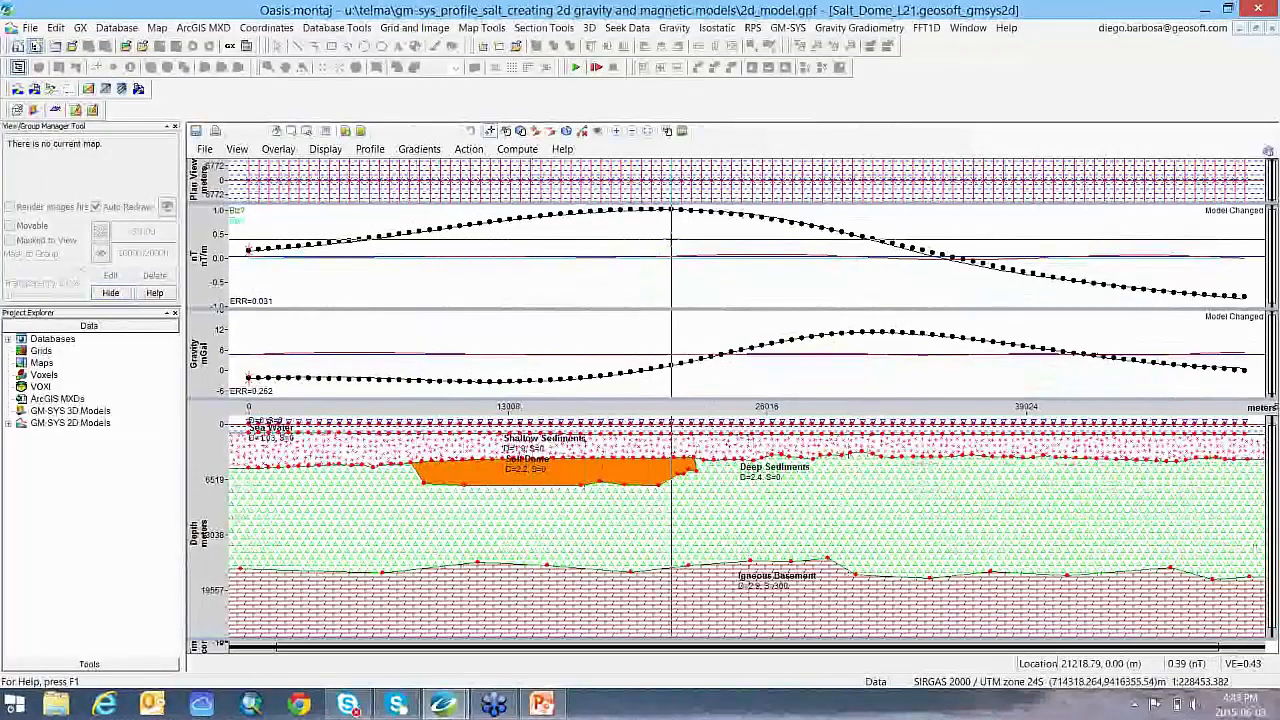
# Open the anomaly filter for the magnetic profile and choose the Butterworth filter
pyautogui.rightClick(683, 243)
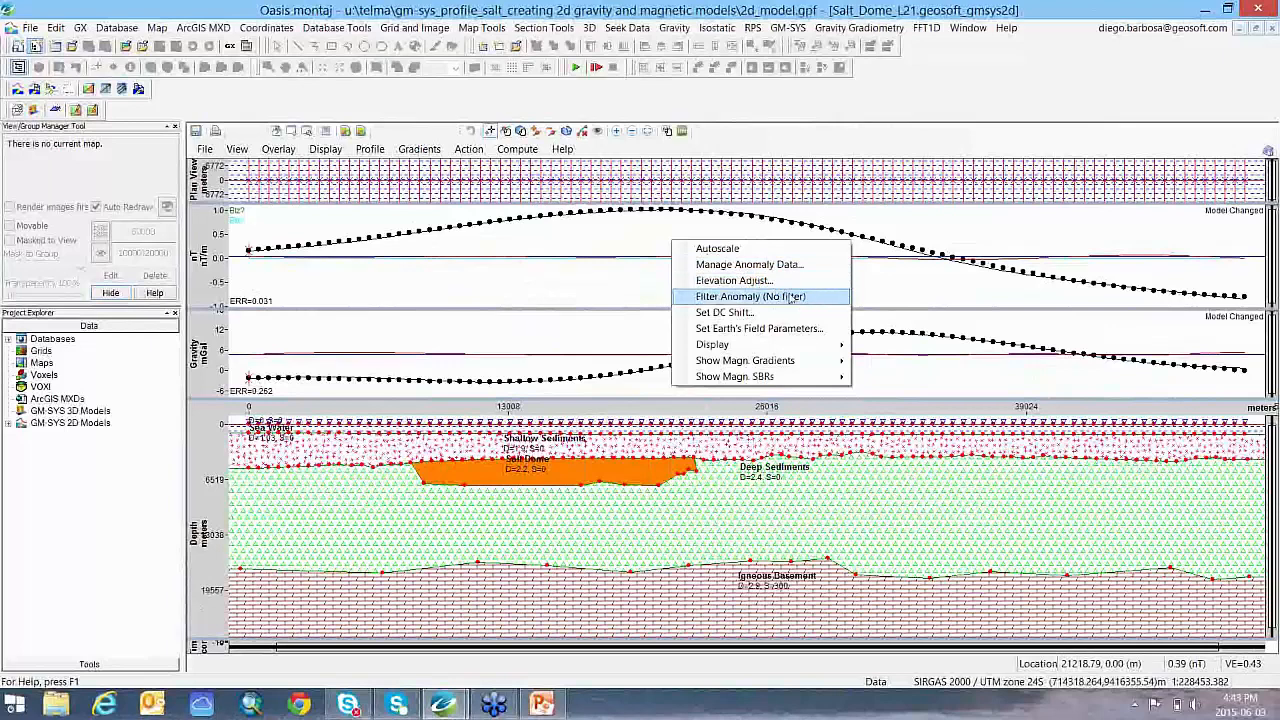
pyautogui.click(623, 235)
pyautogui.rightClick(625, 236)
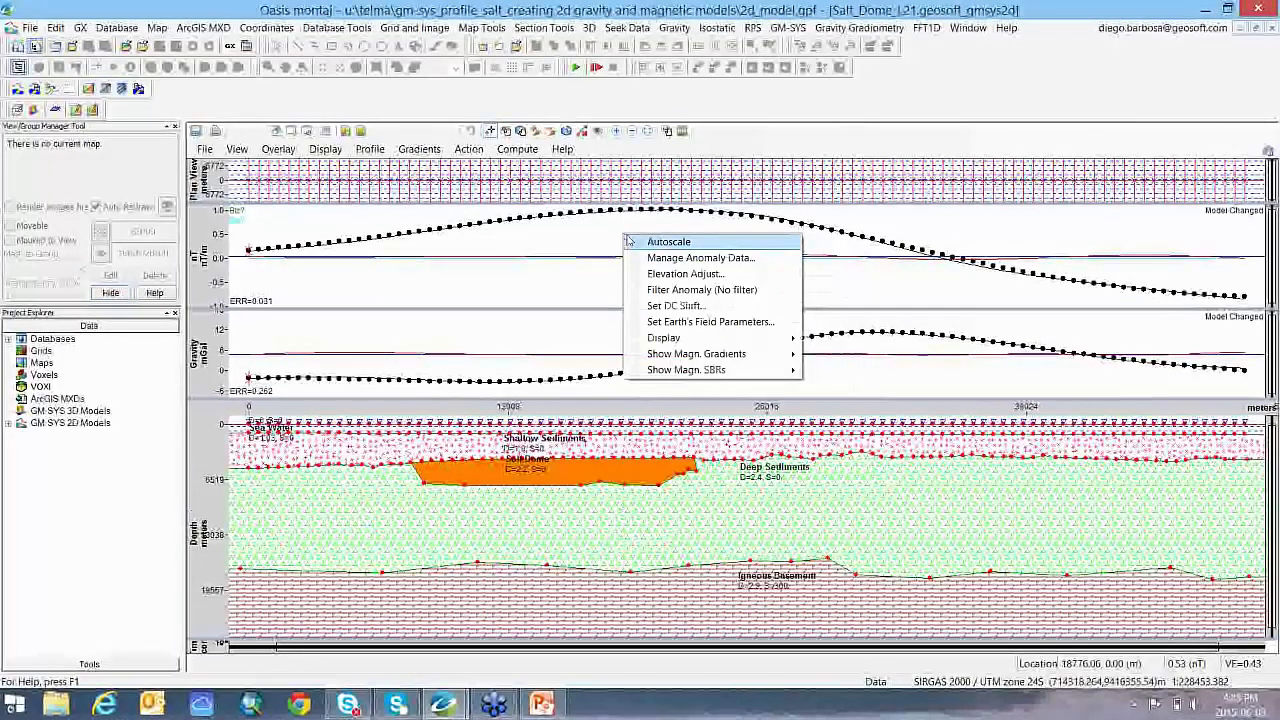
pyautogui.click(735, 290)
pyautogui.click(729, 335)
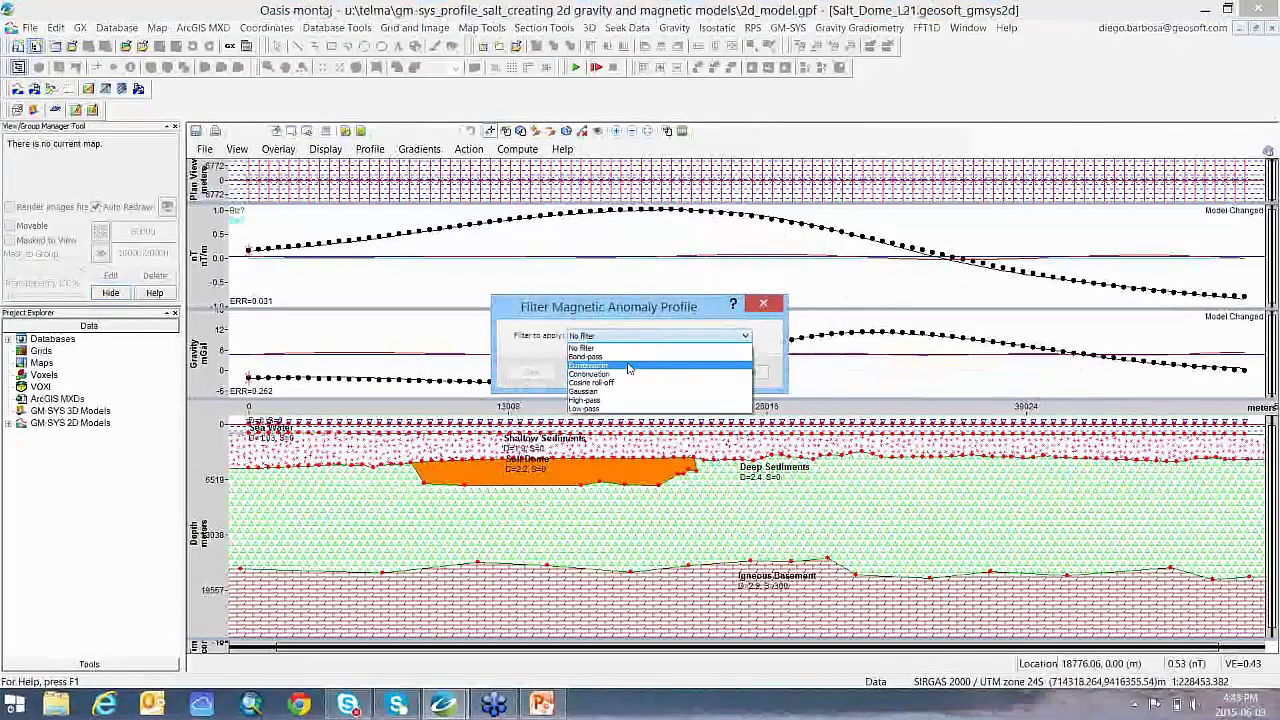
pyautogui.click(629, 366)
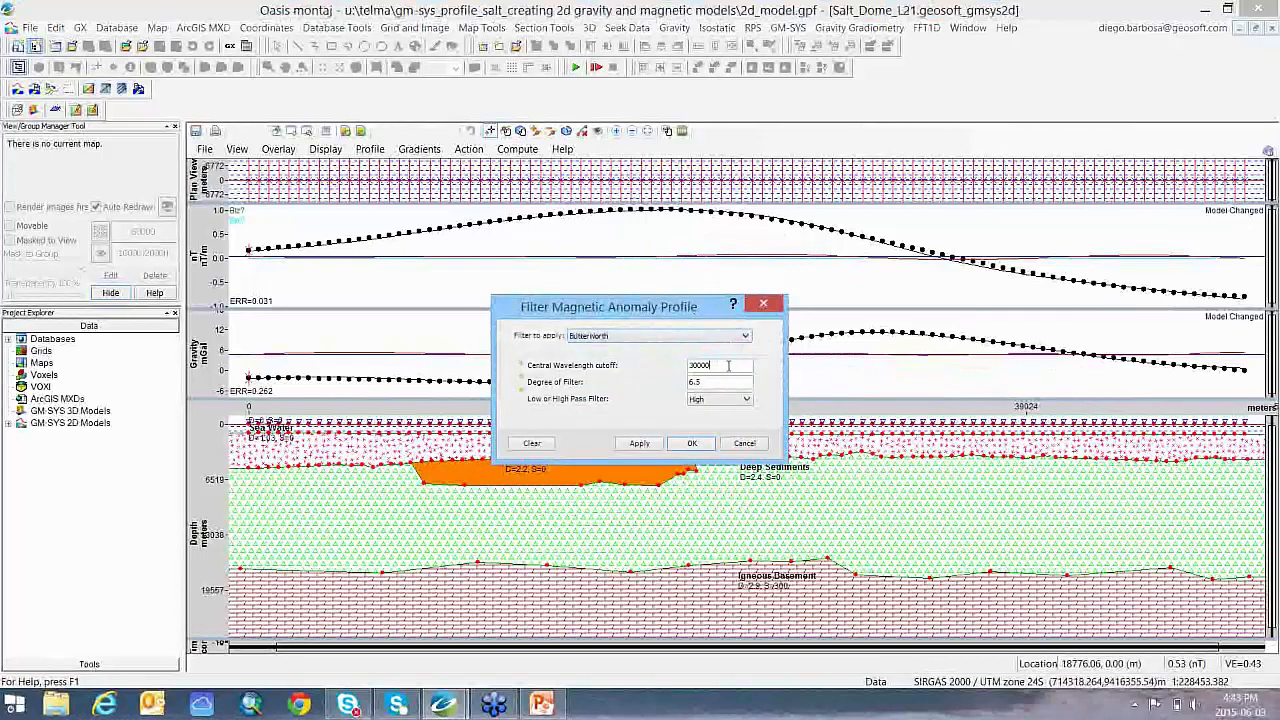
# Apply the Butterworth filter as high-pass with a central wavelength cutoff of 30000
pyautogui.moveTo(673, 316); pyautogui.dragTo(1046, 253)
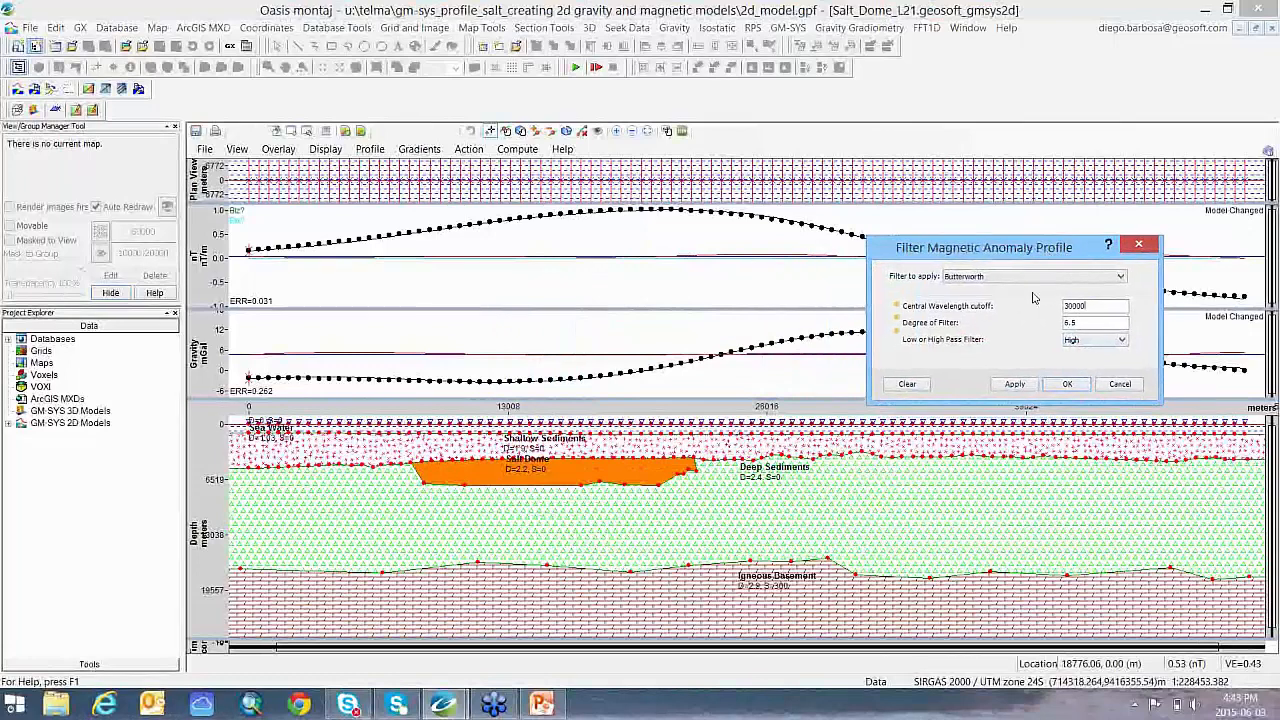
pyautogui.click(1101, 344)
pyautogui.click(1099, 347)
pyautogui.click(1015, 385)
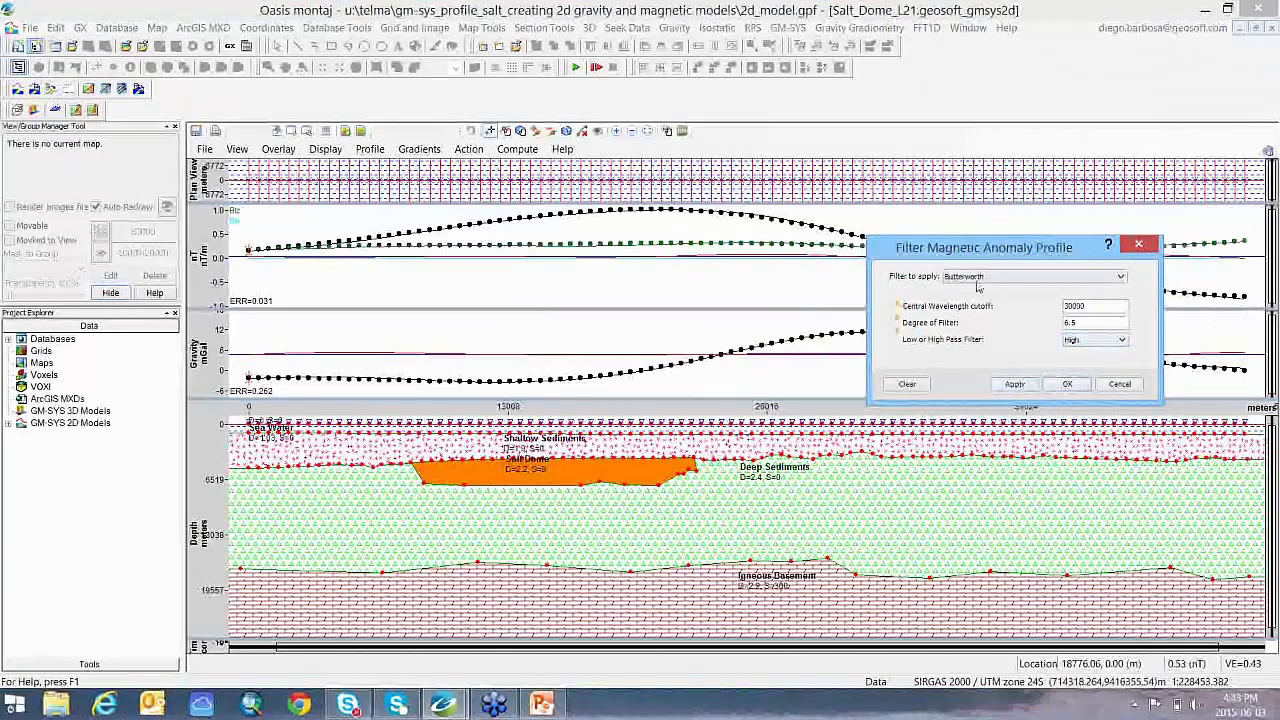
# Set the filter's central wavelength cutoff to 10000, apply it to the magnetic profile and accept the filter
pyautogui.moveTo(999, 247); pyautogui.dragTo(823, 374)
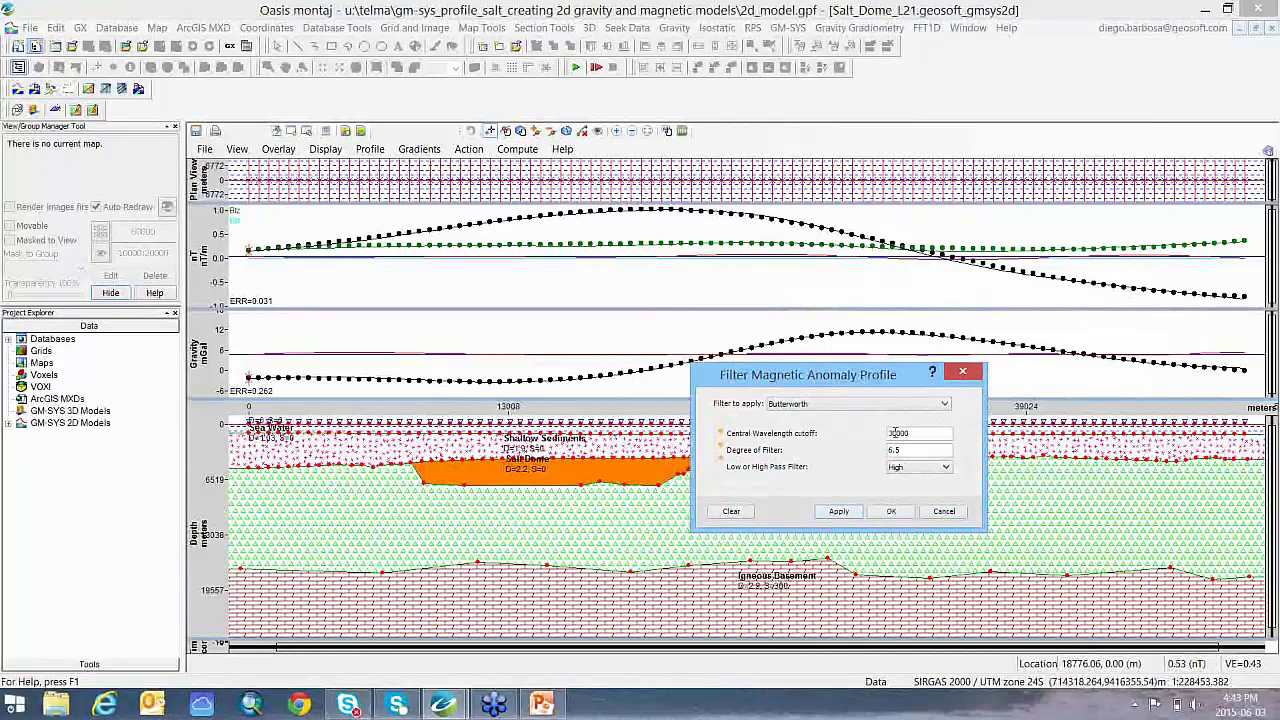
pyautogui.click(838, 511)
pyautogui.moveTo(822, 370); pyautogui.dragTo(983, 222)
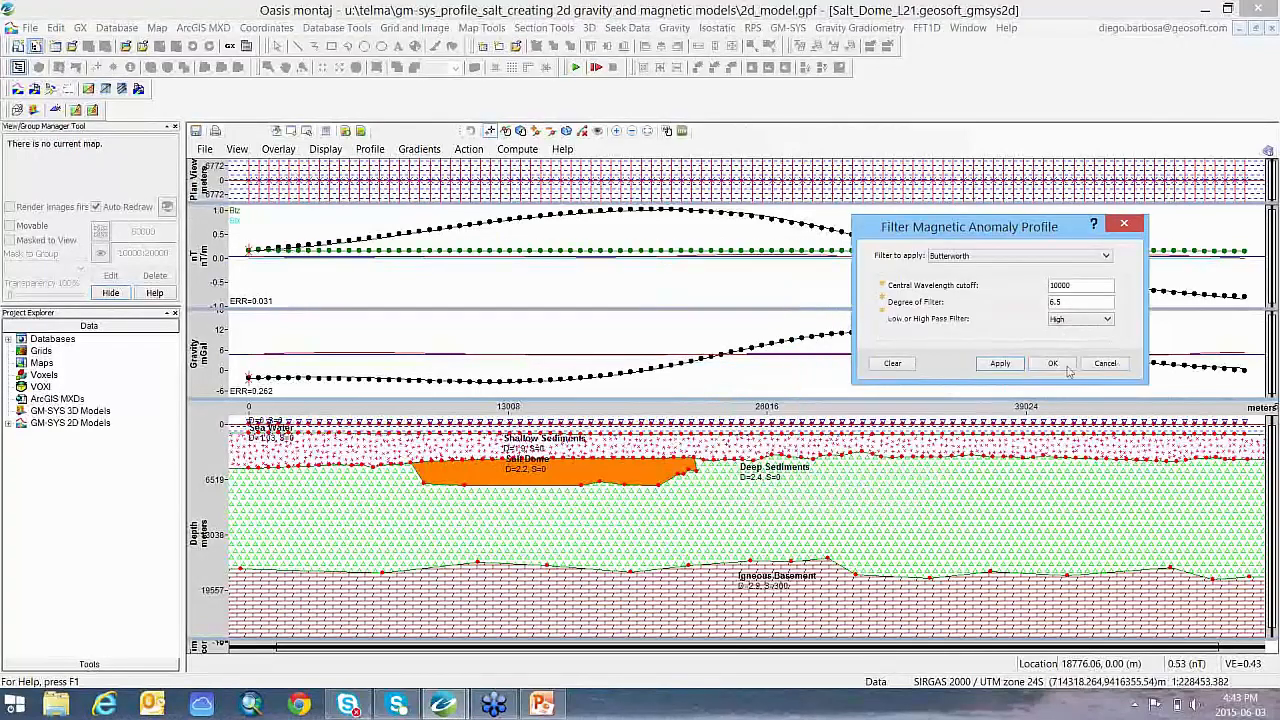
pyautogui.click(1053, 364)
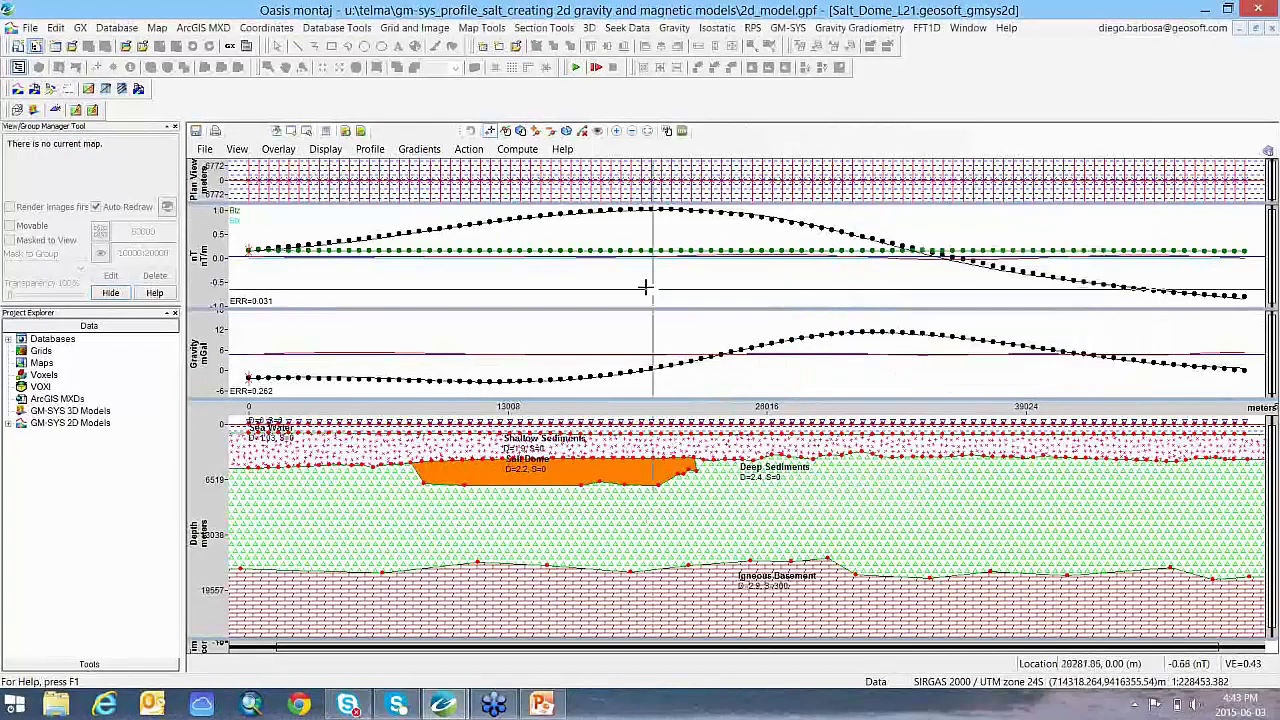